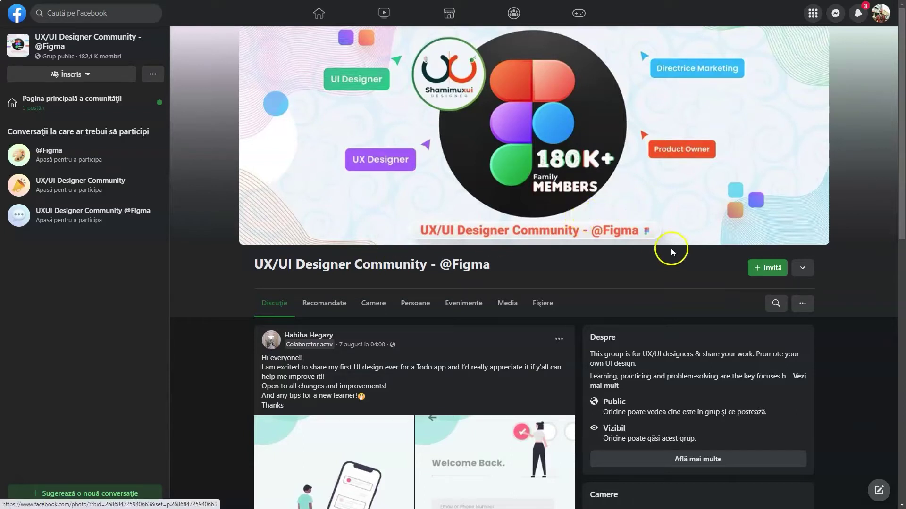
# - Scroll the group feed down to the Todo app design post and its screenshot collage
pyautogui.scroll(-5, 686, 247)
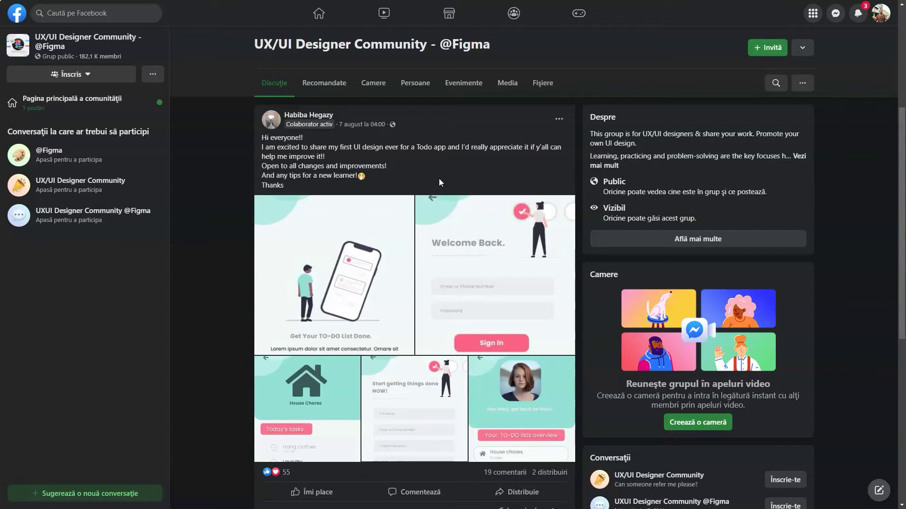
# - View the post's screenshots full size: Welcome Back, House Chores, Sign Up, then TO-DO lists overview
pyautogui.click(367, 288)
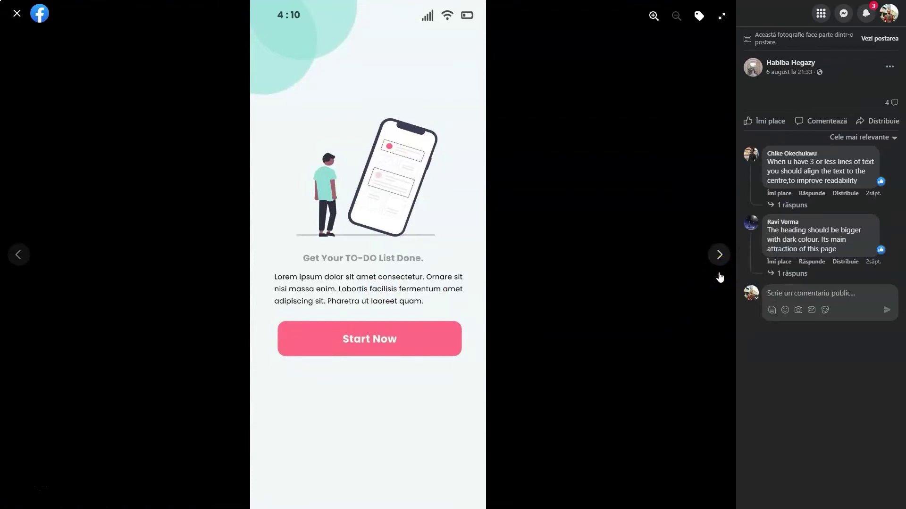
pyautogui.click(719, 261)
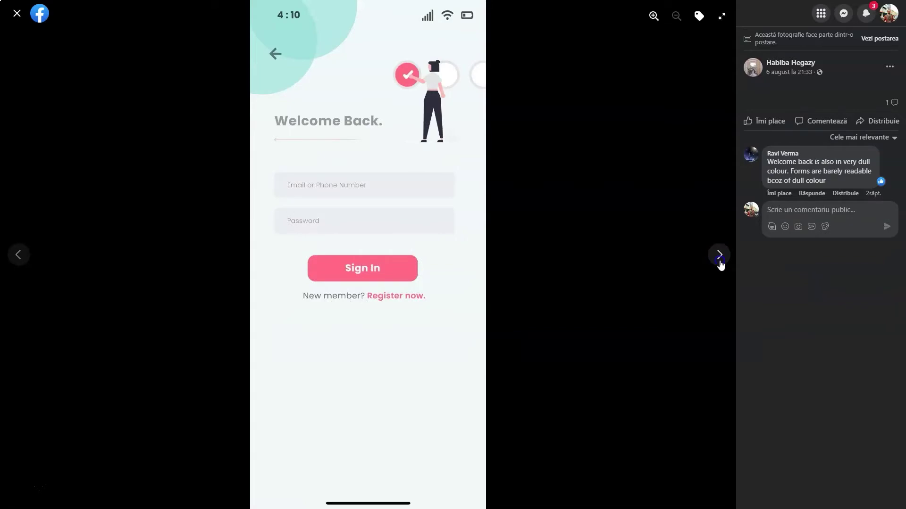
pyautogui.click(720, 262)
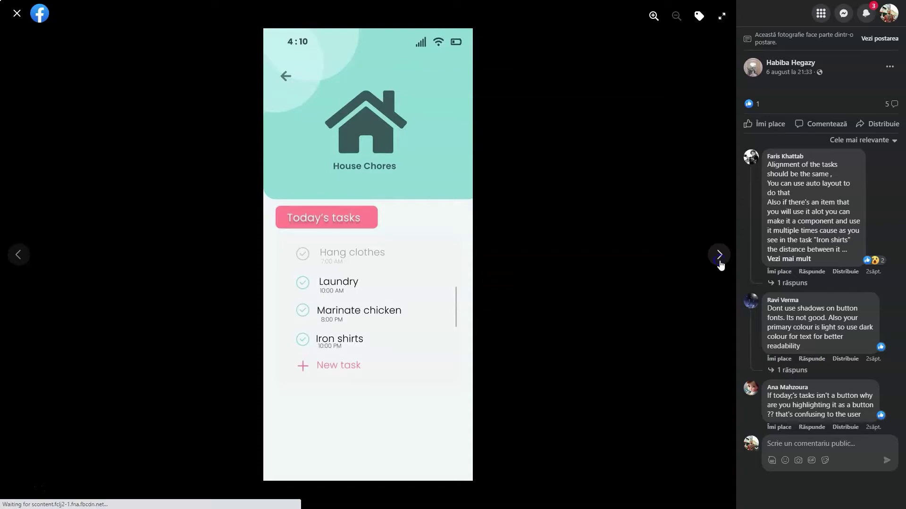
pyautogui.click(720, 256)
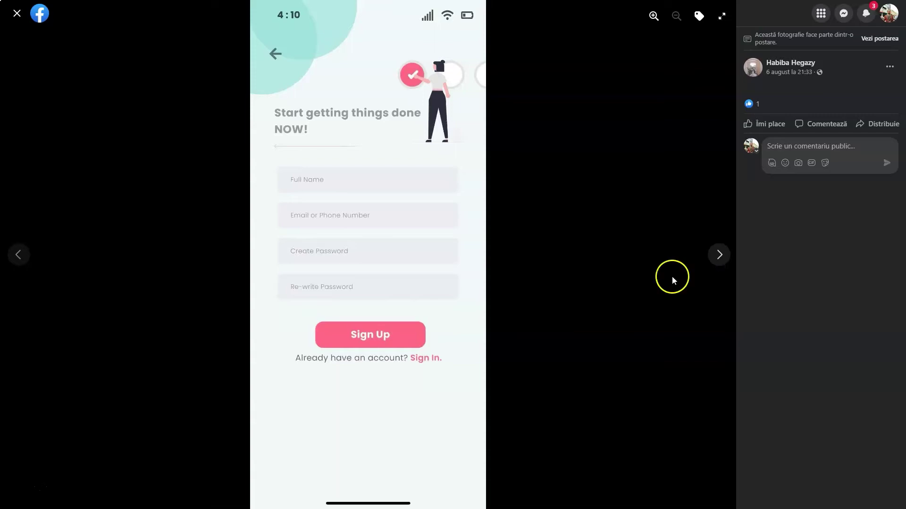
pyautogui.click(21, 259)
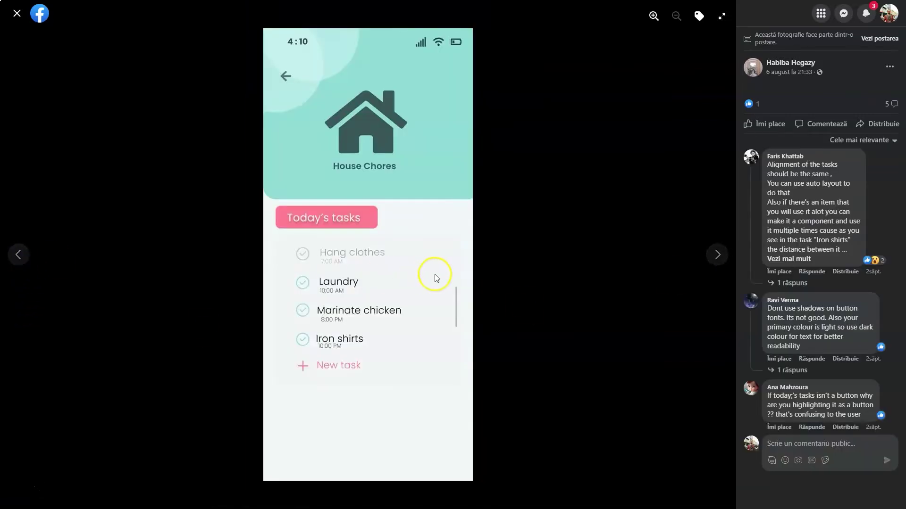
pyautogui.click(718, 256)
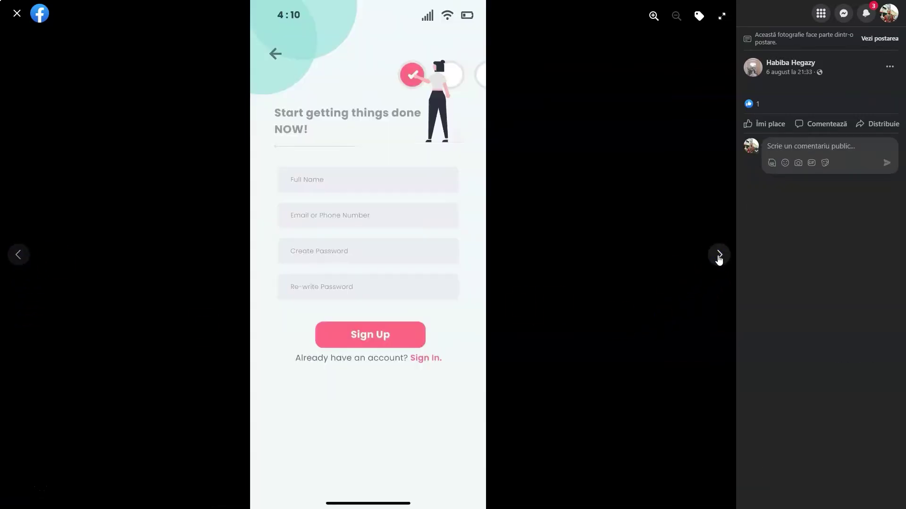
pyautogui.click(718, 256)
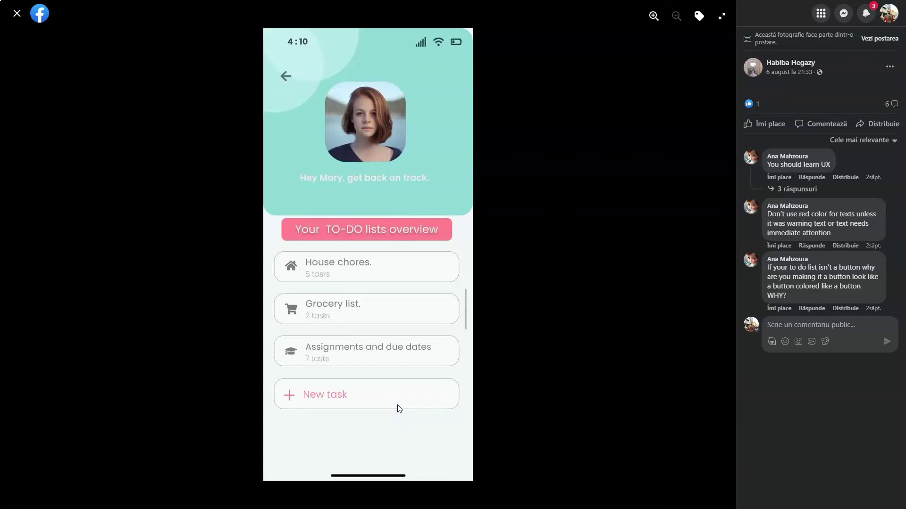
pyautogui.moveTo(366, 267)
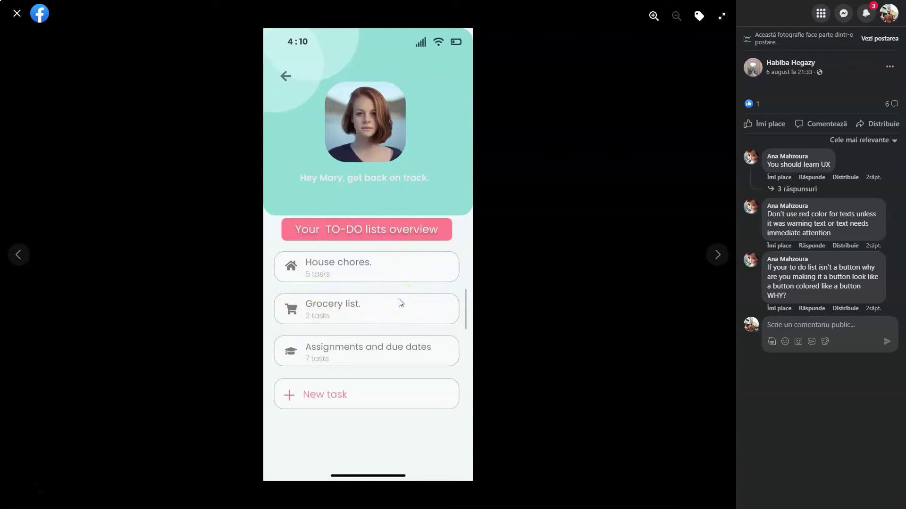
# - Revisit the Sign Up, TO-DO lists overview and House Chores screenshots in the photo viewer
pyautogui.click(26, 263)
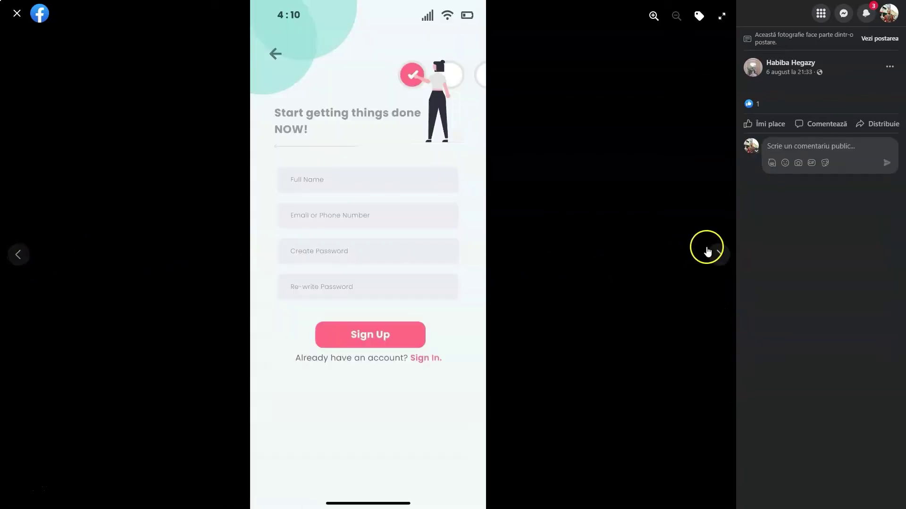
pyautogui.click(725, 254)
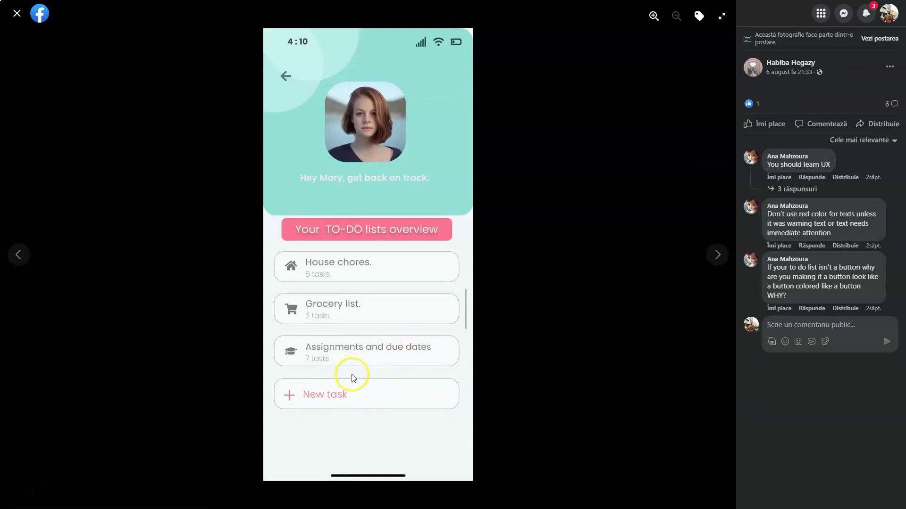
pyautogui.click(30, 260)
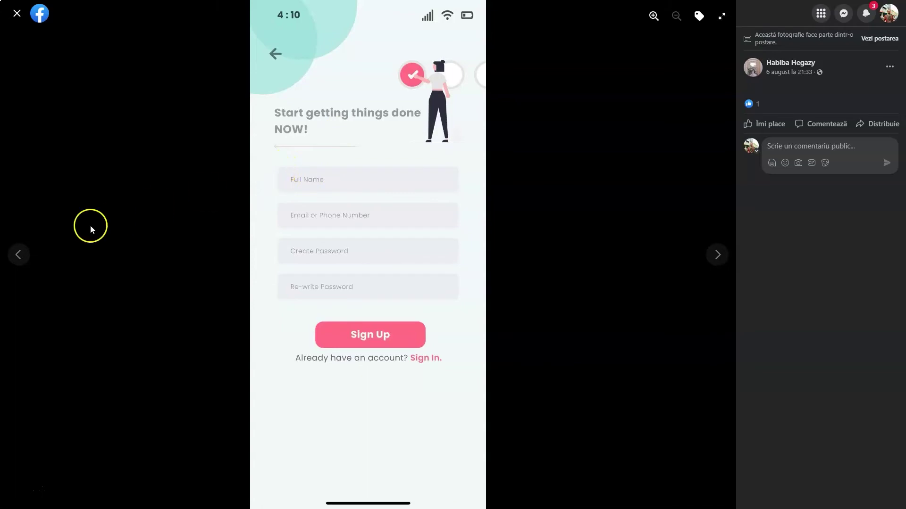
pyautogui.click(17, 255)
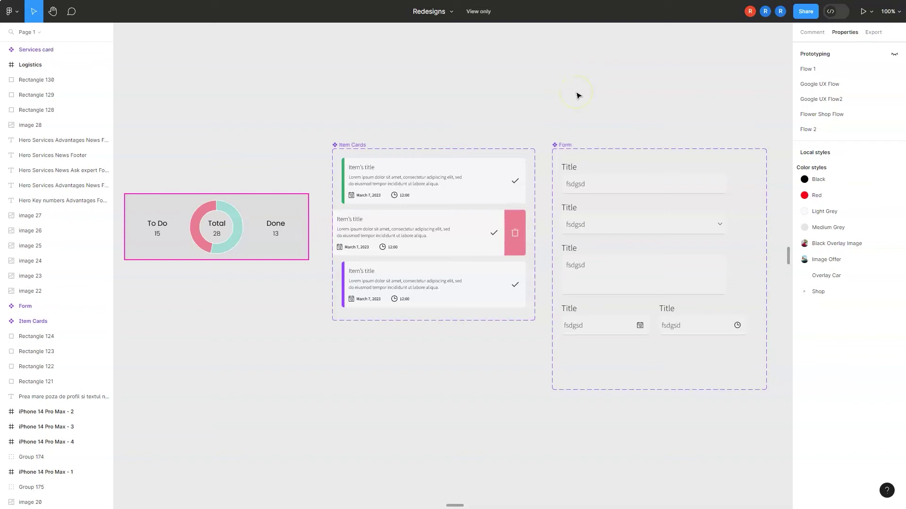
pyautogui.click(246, 221)
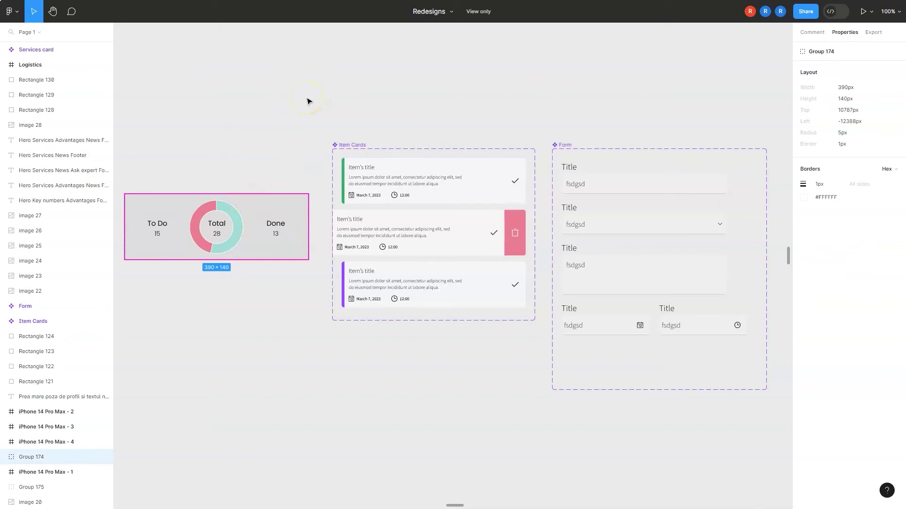
pyautogui.click(438, 204)
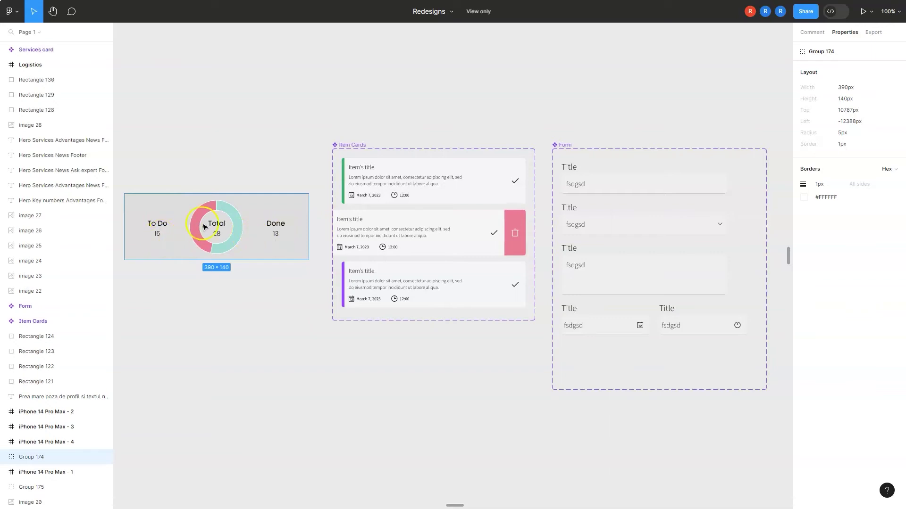
pyautogui.click(262, 320)
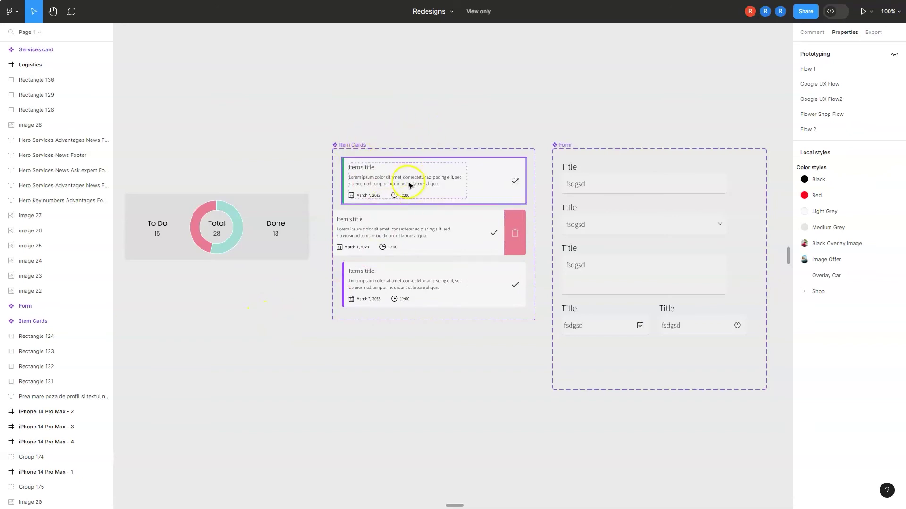
pyautogui.scroll(5, 415, 185)
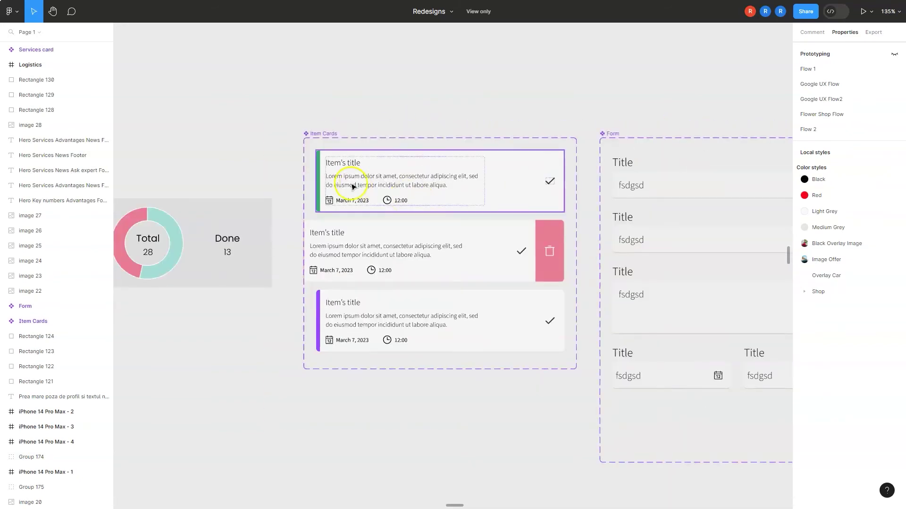
pyautogui.click(317, 310)
pyautogui.click(317, 169)
pyautogui.click(219, 138)
pyautogui.click(317, 169)
pyautogui.click(318, 309)
pyautogui.click(283, 340)
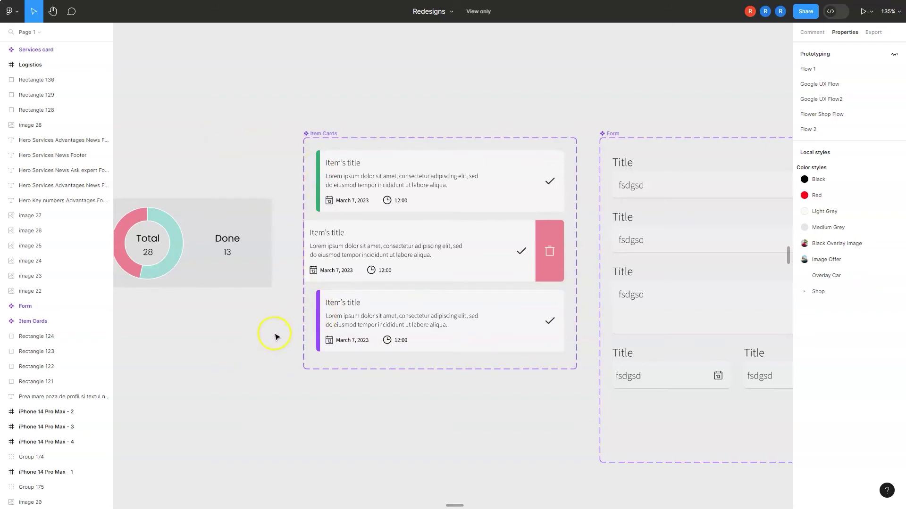
pyautogui.click(347, 202)
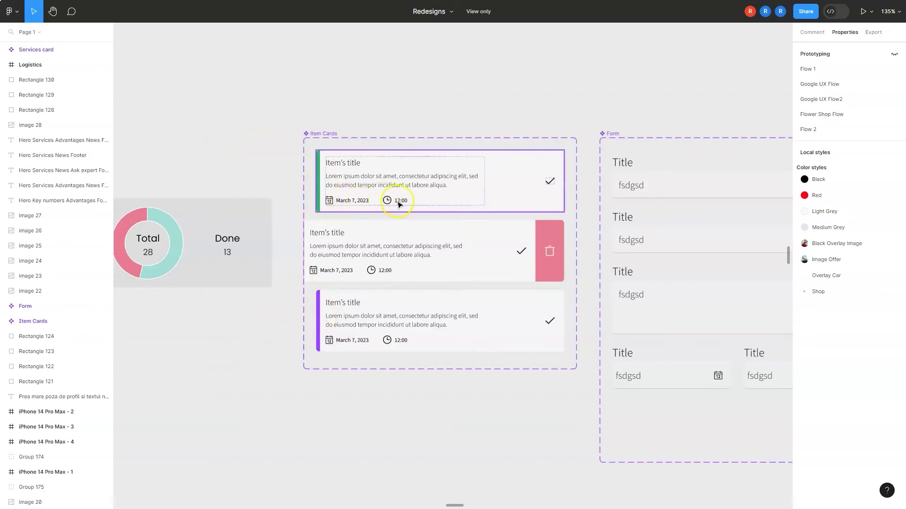
pyautogui.click(349, 165)
pyautogui.click(415, 182)
pyautogui.click(550, 182)
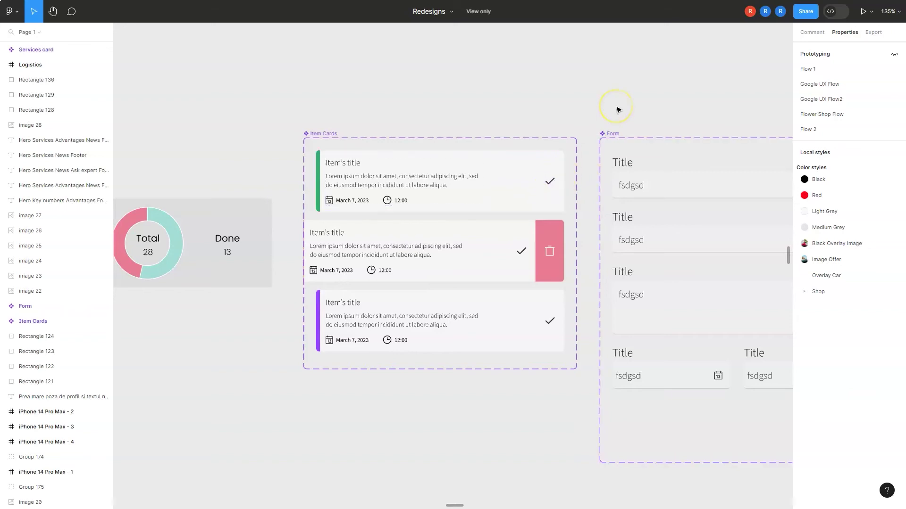
pyautogui.click(551, 259)
pyautogui.click(363, 261)
pyautogui.moveTo(521, 419); pyautogui.dragTo(297, 397)
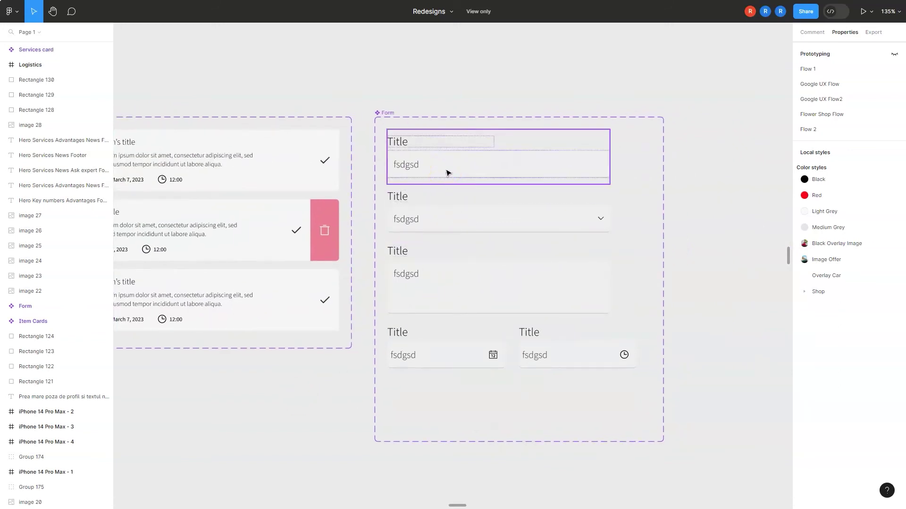
pyautogui.click(446, 215)
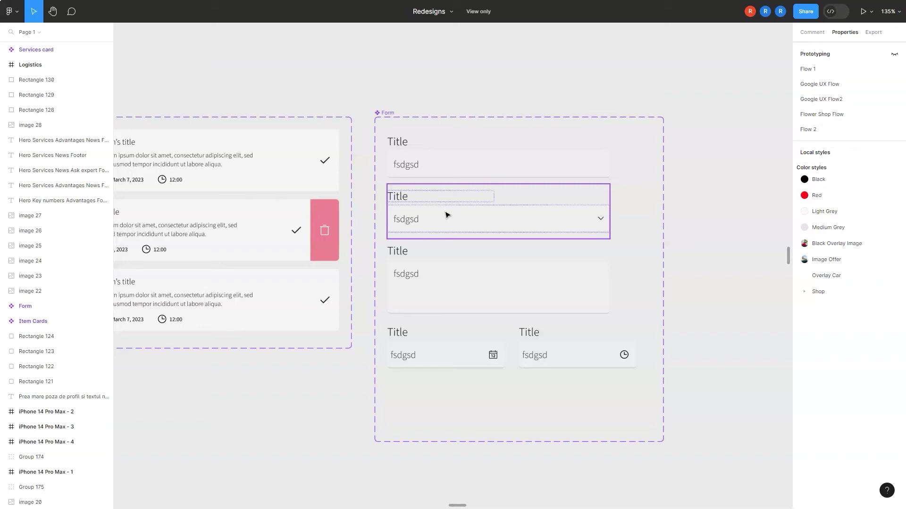
pyautogui.click(637, 229)
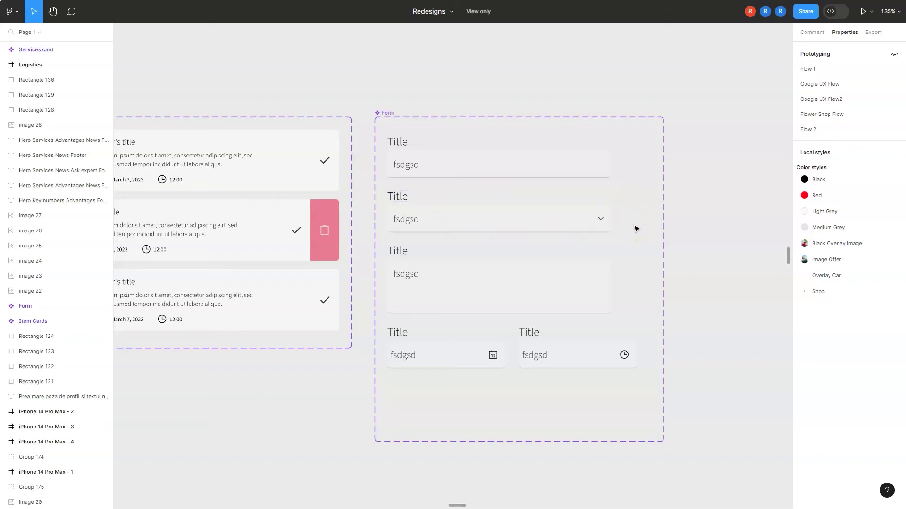
pyautogui.click(590, 281)
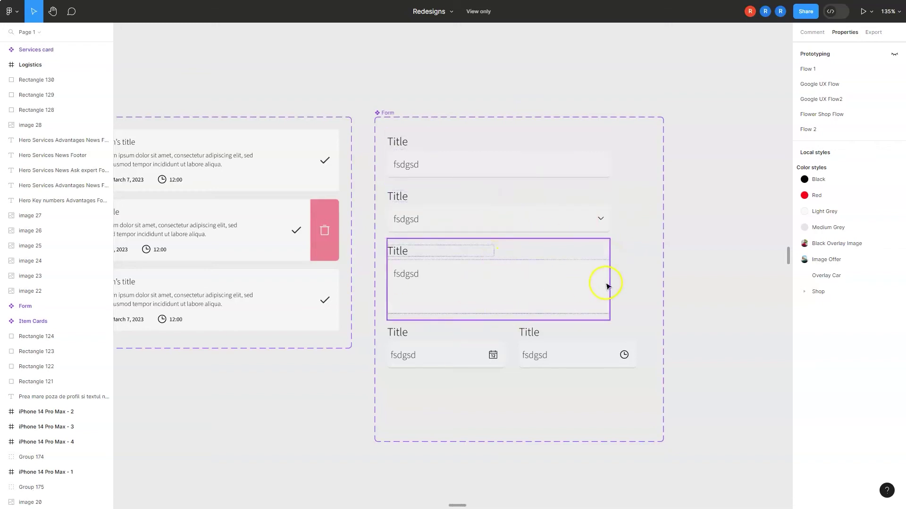
pyautogui.click(608, 284)
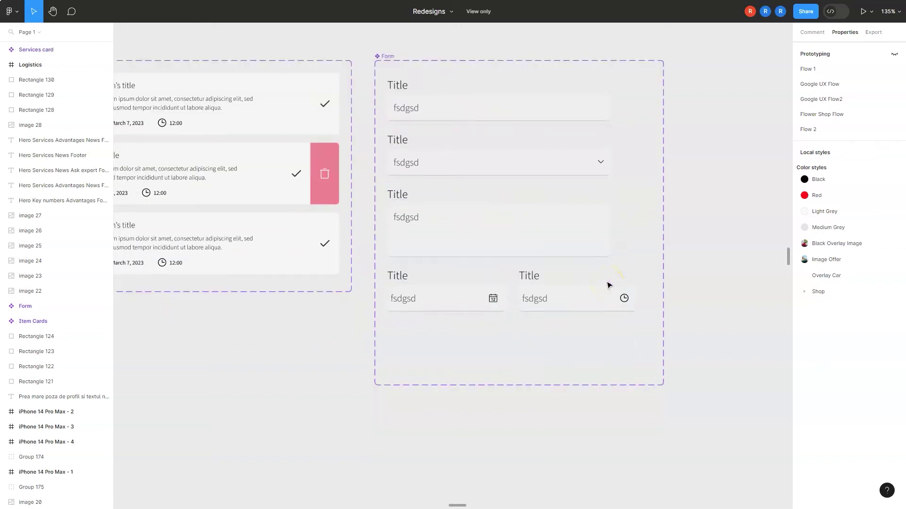
# - Pan and scroll the Figma canvas to frame the redesigned phone screens
pyautogui.scroll(-5, 608, 285)
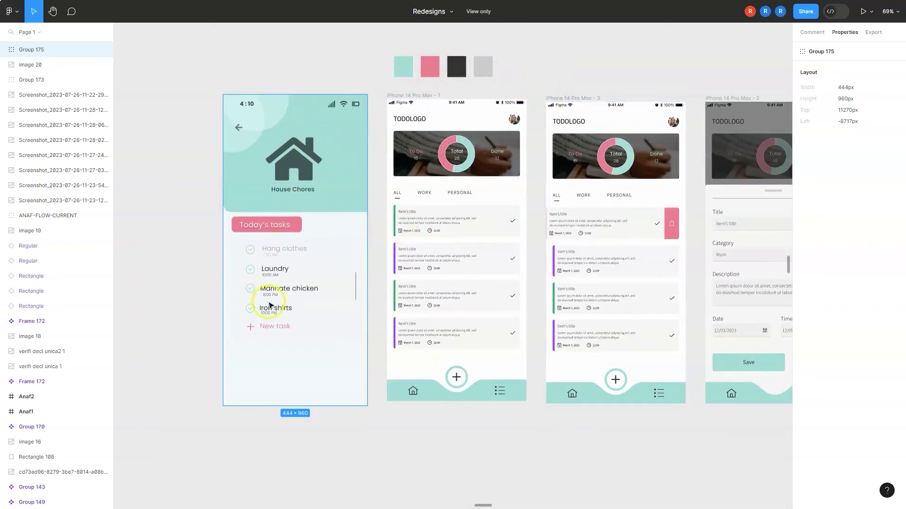
pyautogui.hscroll(1, 561, 66)
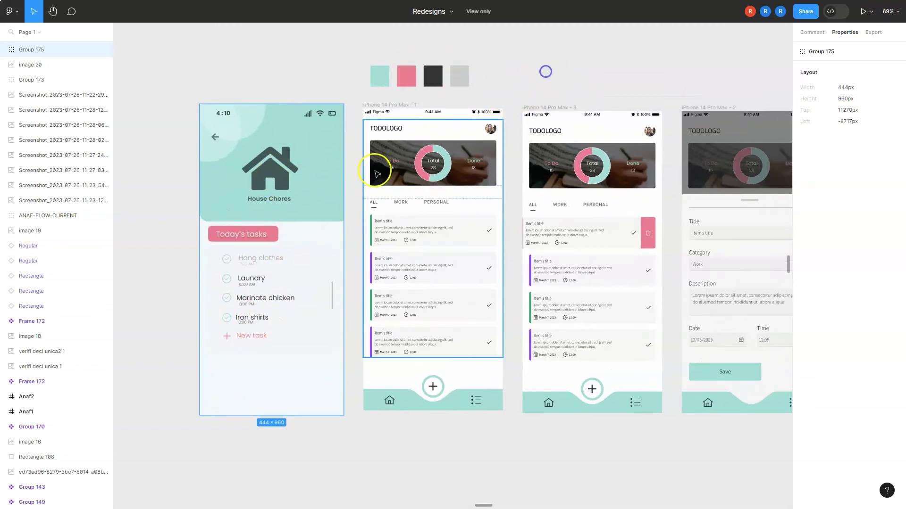
pyautogui.scroll(3, 361, 228)
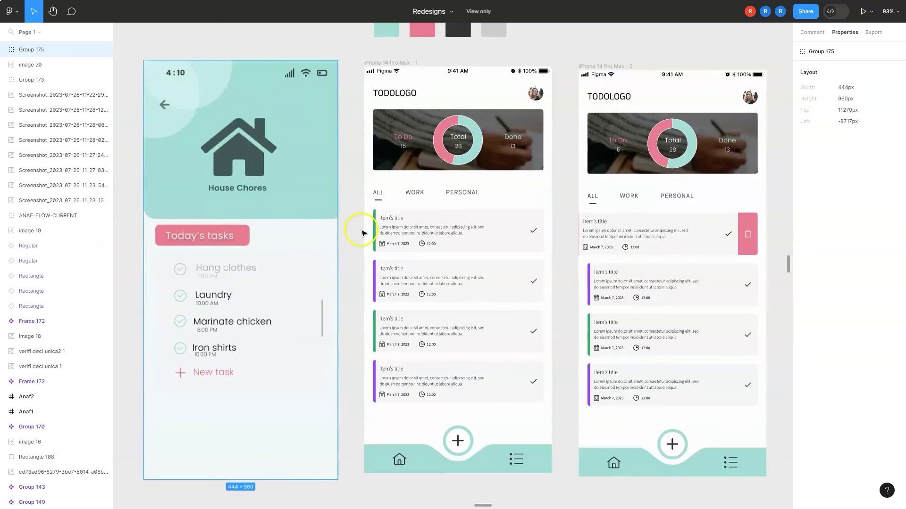
pyautogui.moveTo(345, 163); pyautogui.dragTo(370, 154)
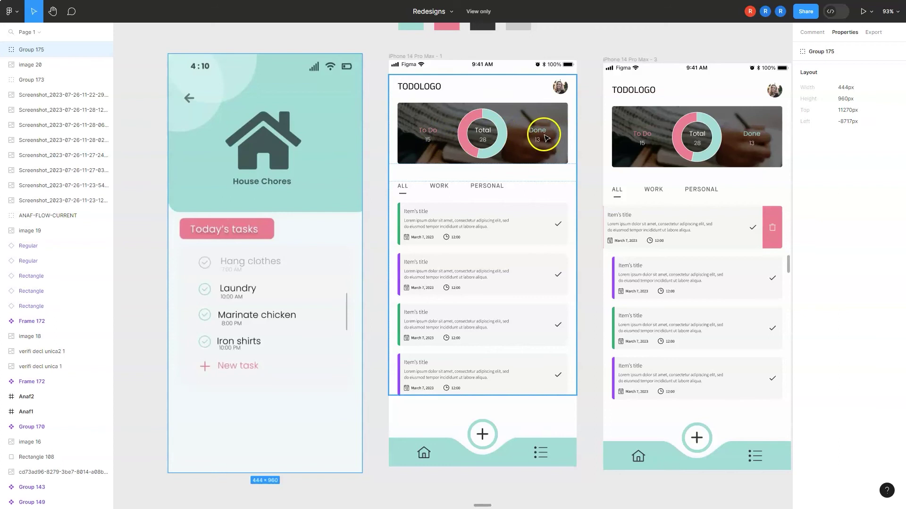
pyautogui.scroll(3, 550, 144)
pyautogui.scroll(3, 550, 139)
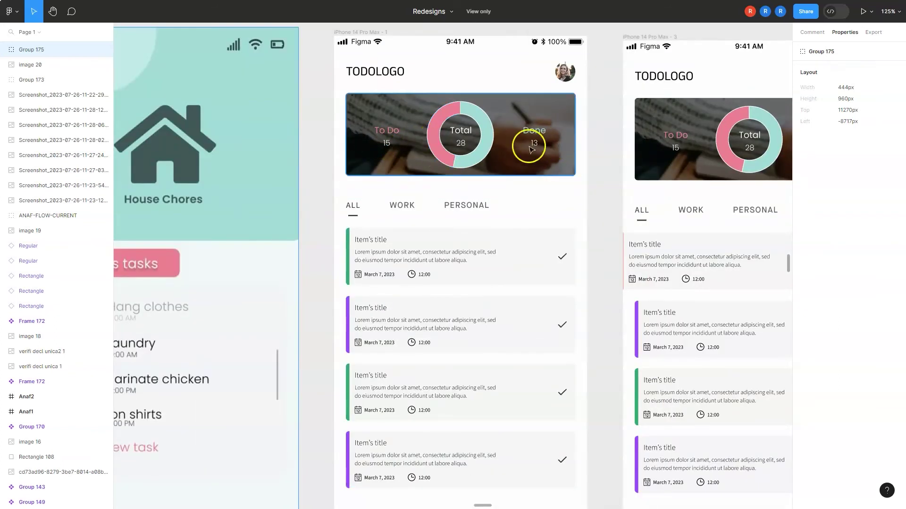
pyautogui.scroll(-3, 538, 149)
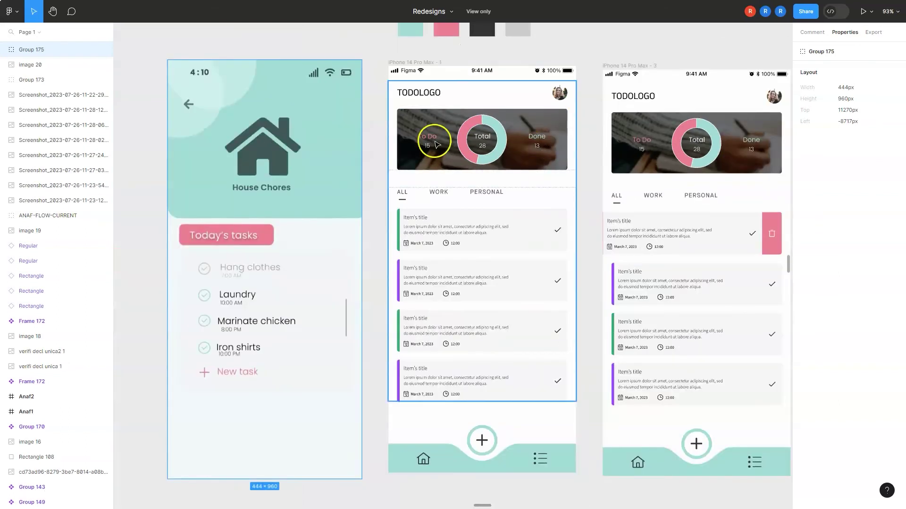
pyautogui.hscroll(-1, 378, 200)
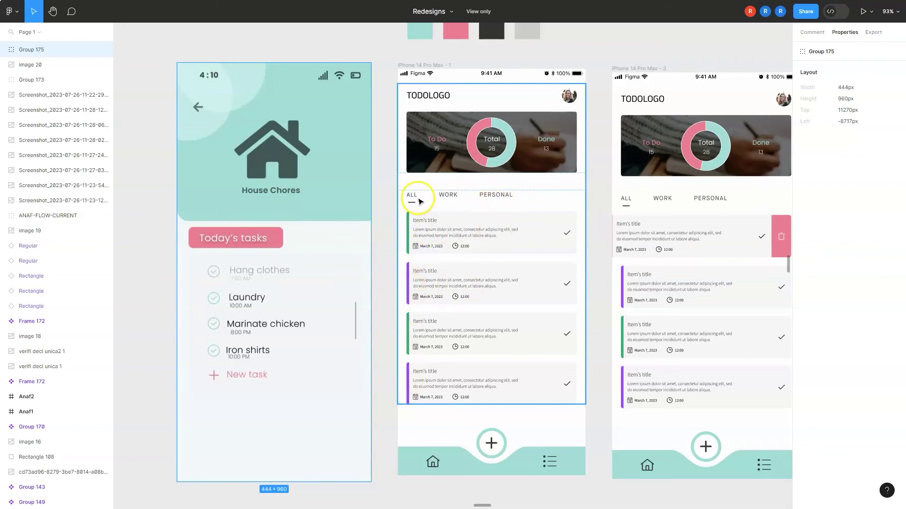
# - Pan right past the swipe-to-delete screen to centre the add-task form (iPhone 14 Pro Max - 2)
pyautogui.hscroll(3, 561, 198)
pyautogui.scroll(-2, 562, 198)
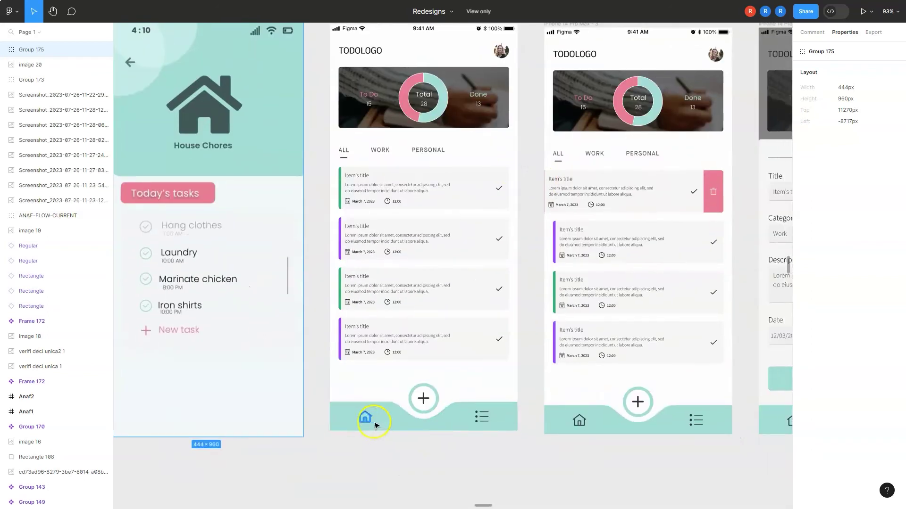
pyautogui.scroll(2, 481, 489)
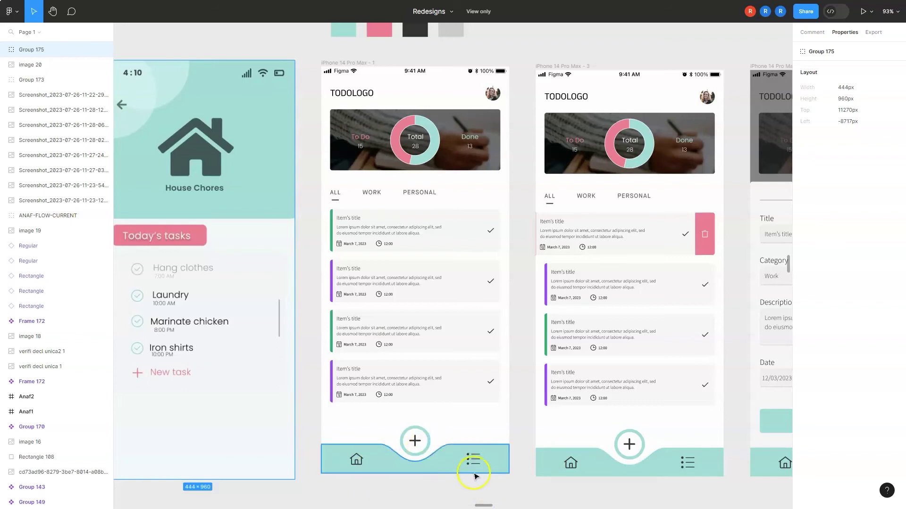
pyautogui.moveTo(515, 384); pyautogui.dragTo(415, 378)
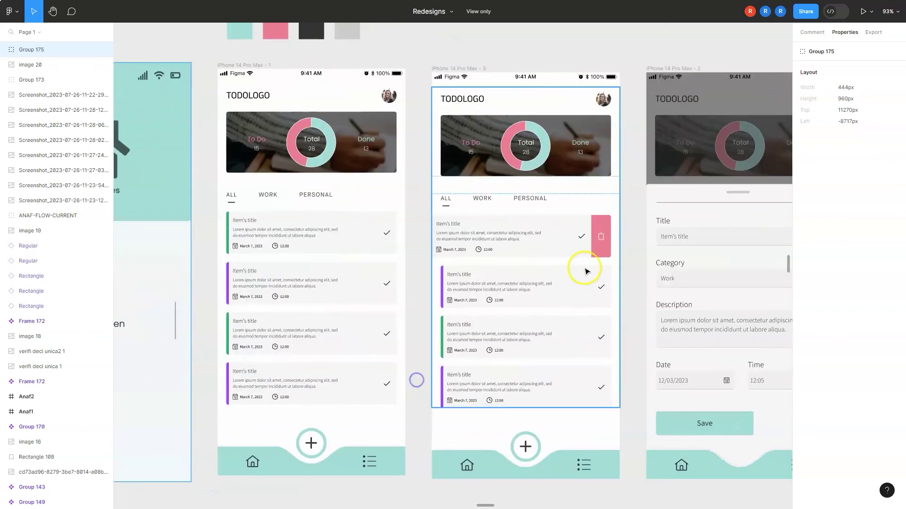
pyautogui.moveTo(625, 263); pyautogui.dragTo(435, 260)
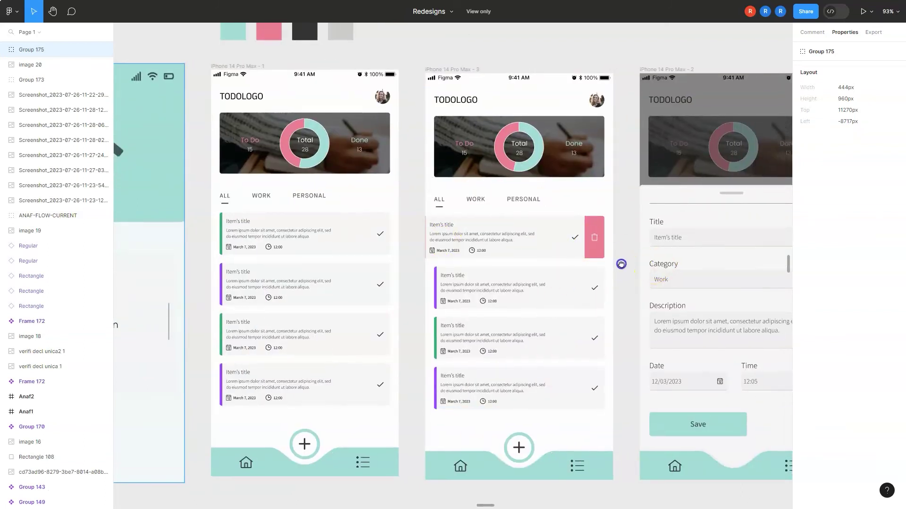
pyautogui.hscroll(3, 519, 255)
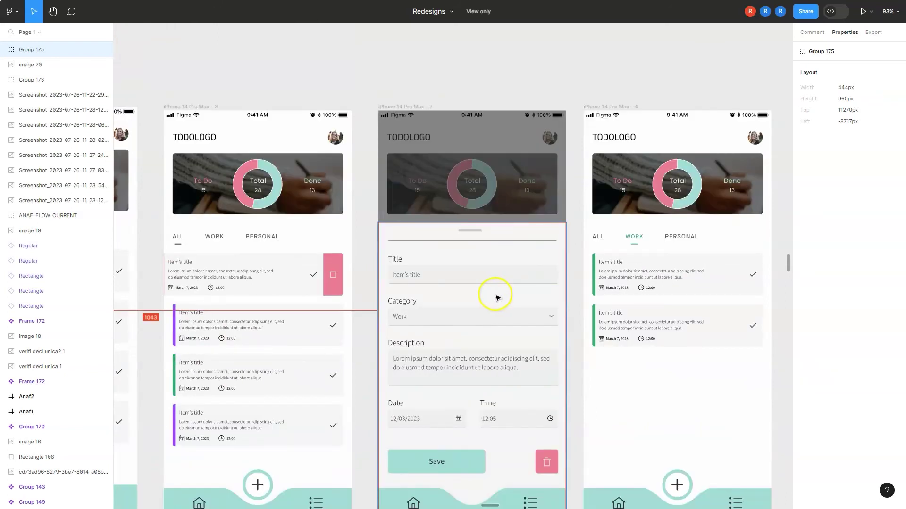
# - Select the add-task sheet's Rectangle 125 to inspect its 430×676 size and #F5F5F5 fill
pyautogui.scroll(-2, 585, 490)
pyautogui.click(540, 190)
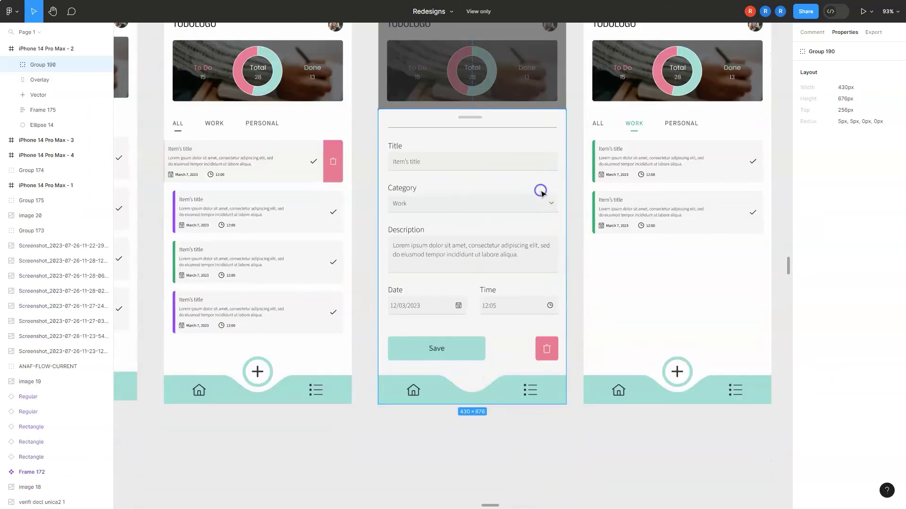
pyautogui.doubleClick(500, 113)
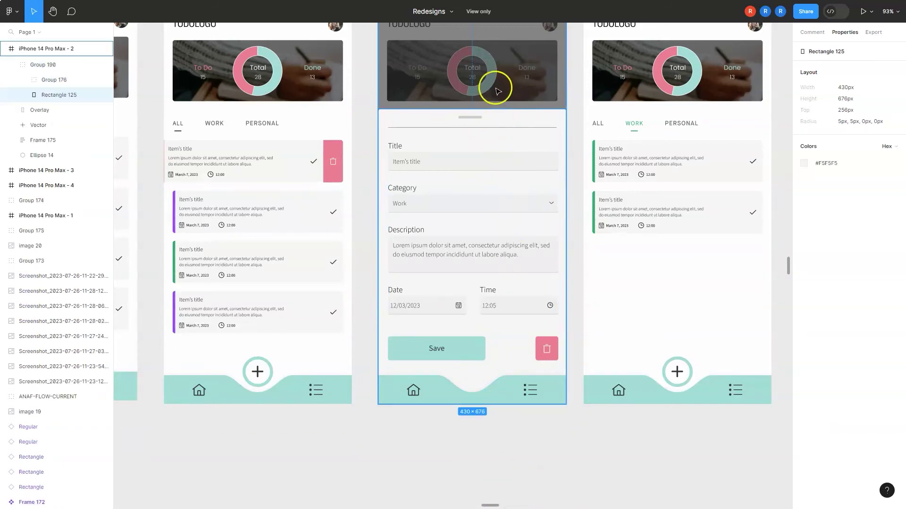
pyautogui.moveTo(623, 452); pyautogui.dragTo(565, 460)
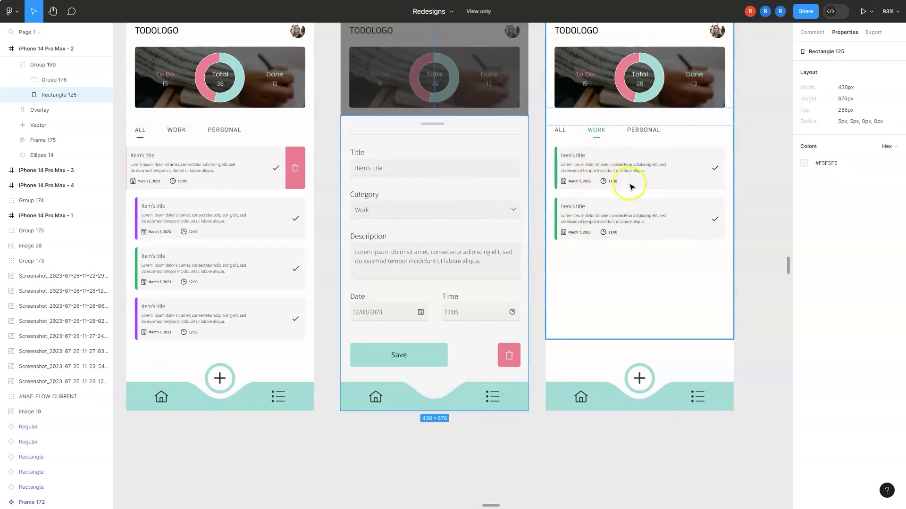
pyautogui.moveTo(430, 460); pyautogui.dragTo(533, 482)
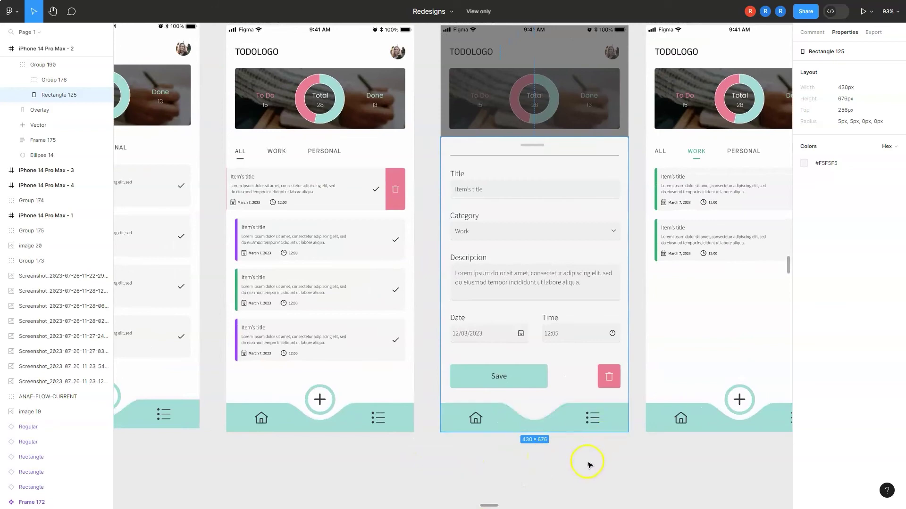
# - Present the prototype and open, try out, and save the add-task form
pyautogui.click(863, 12)
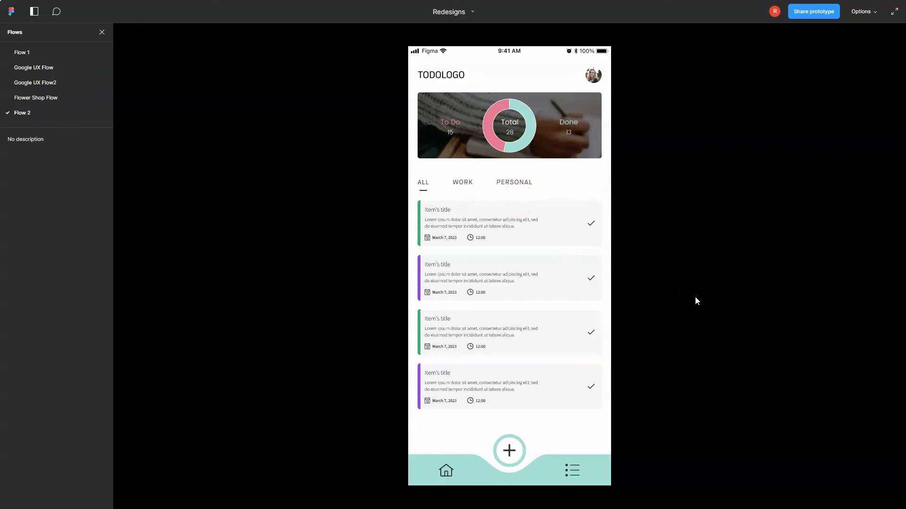
pyautogui.click(509, 451)
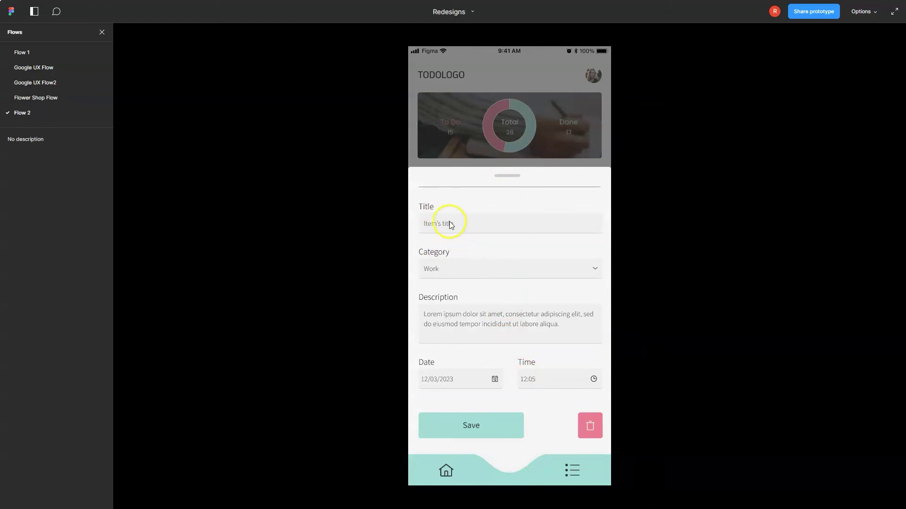
pyautogui.click(619, 409)
pyautogui.click(483, 427)
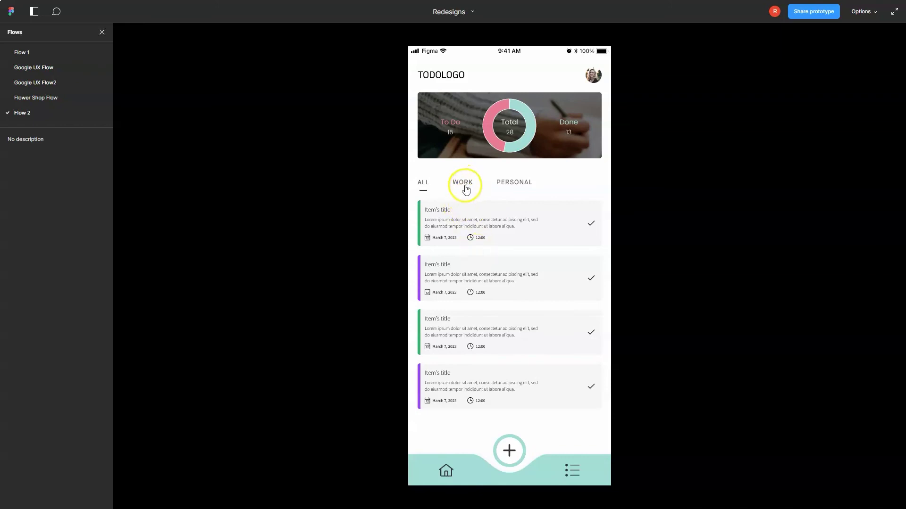
# - Filter tasks to Work and back to All, then swipe the first task to reveal and hide delete
pyautogui.click(464, 183)
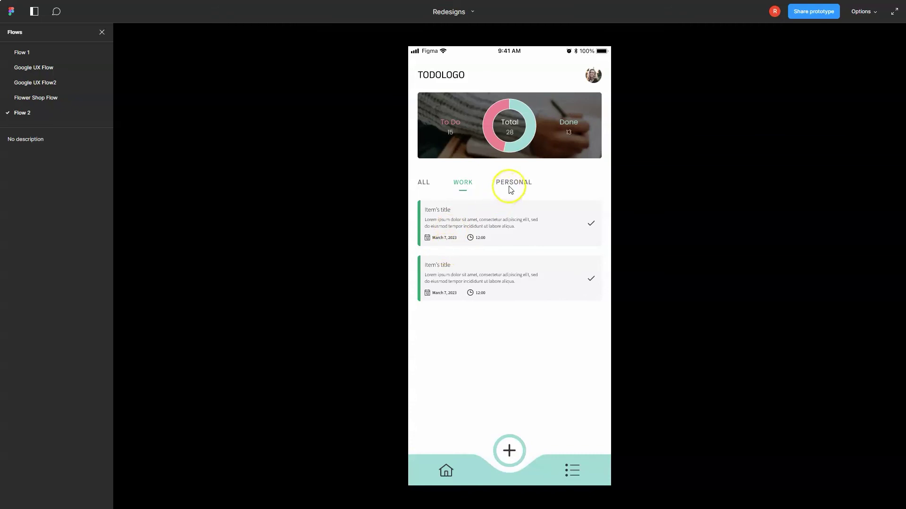
pyautogui.click(424, 183)
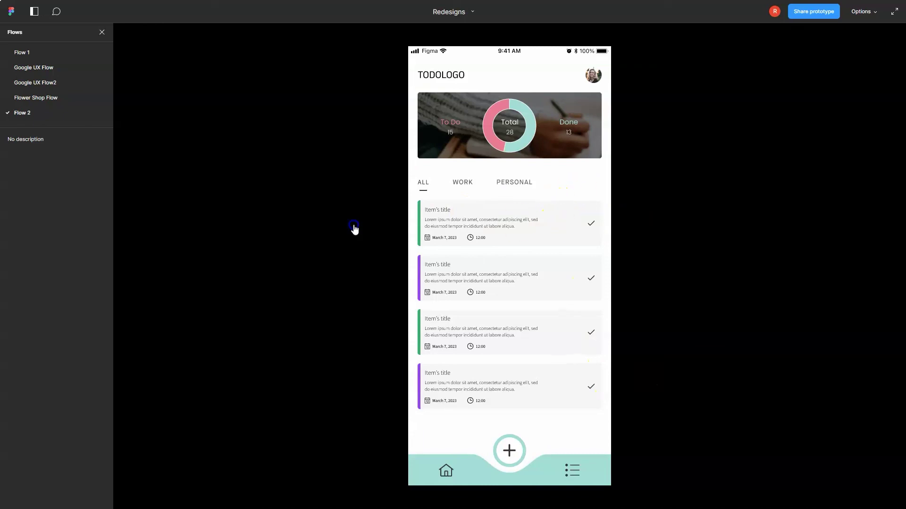
pyautogui.click(473, 241)
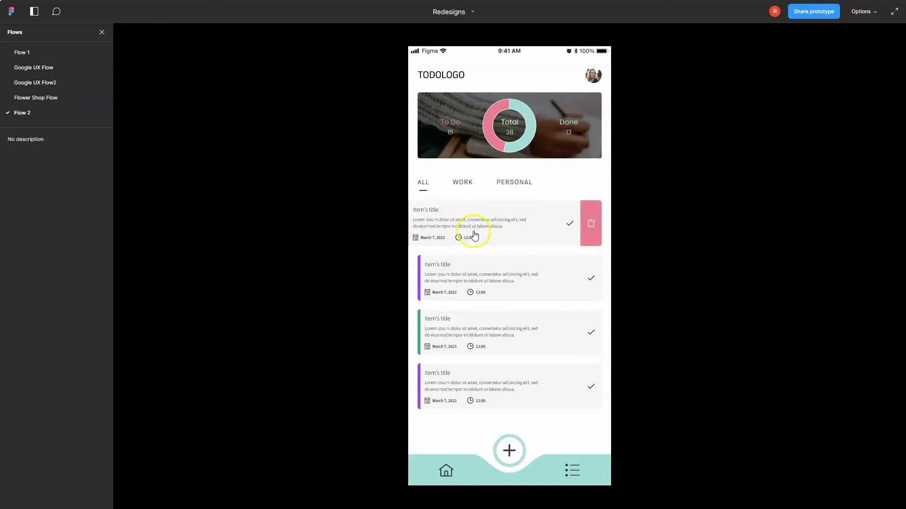
pyautogui.click(593, 230)
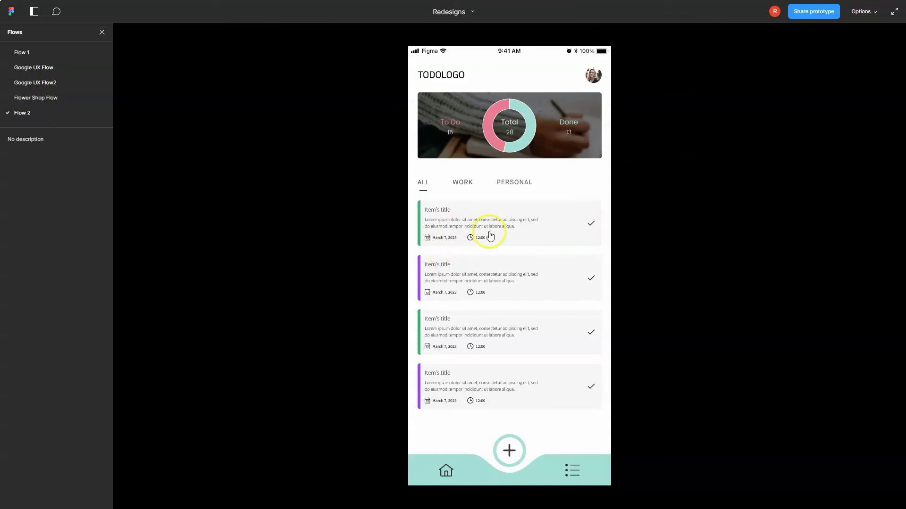
pyautogui.click(545, 235)
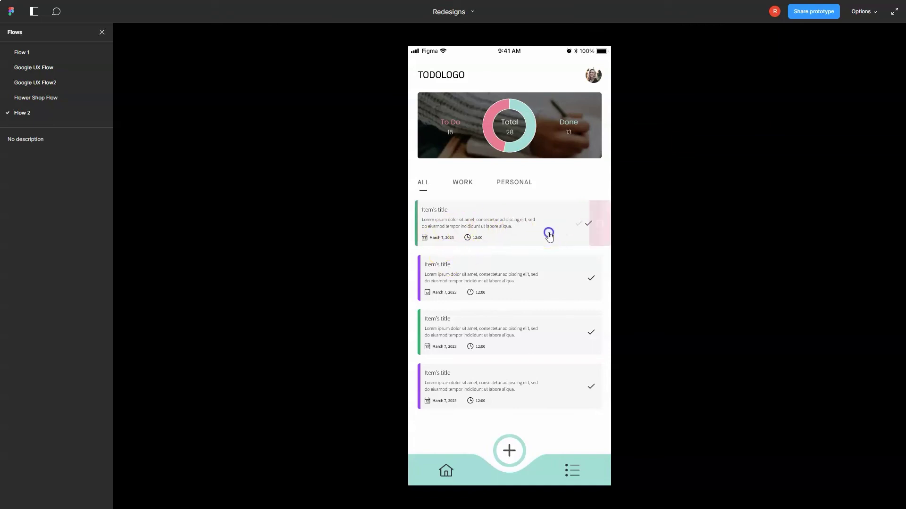
pyautogui.click(593, 230)
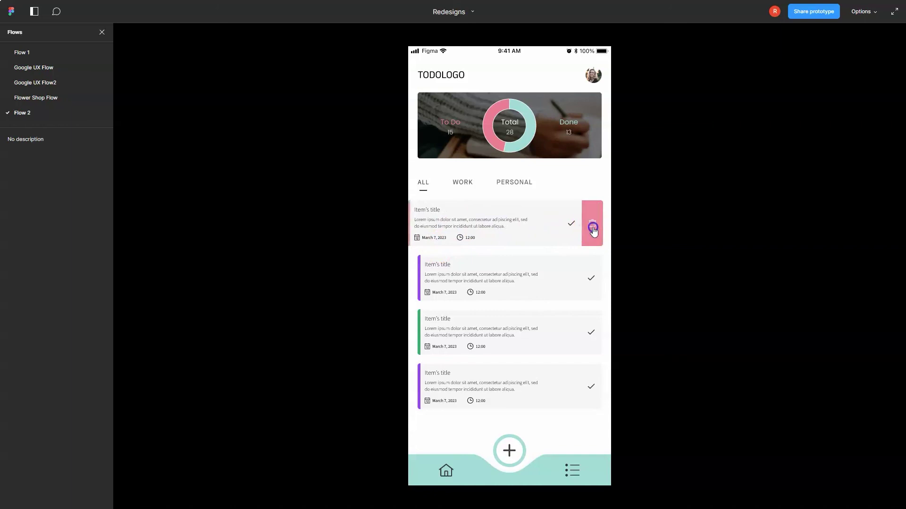
pyautogui.click(539, 231)
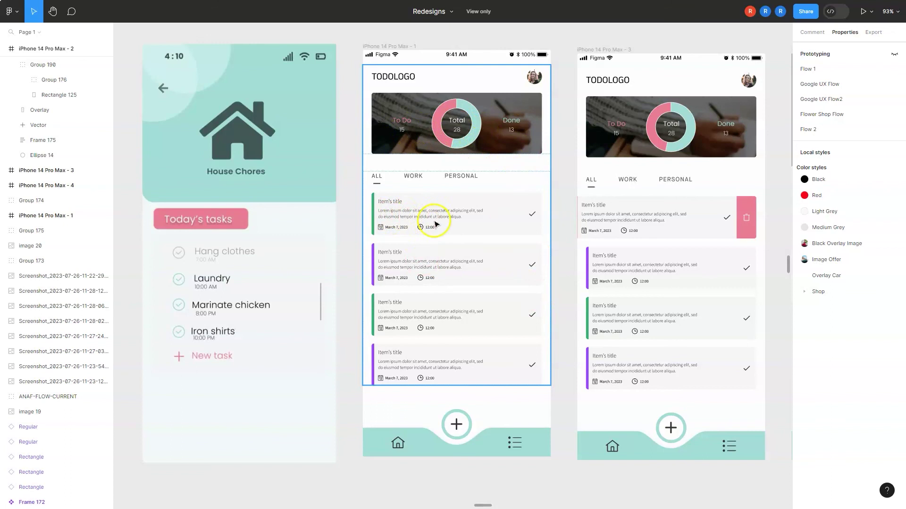
# - Back in the editor, deselect everything to compare the original House Chores screen with the redesigns
pyautogui.click(563, 358)
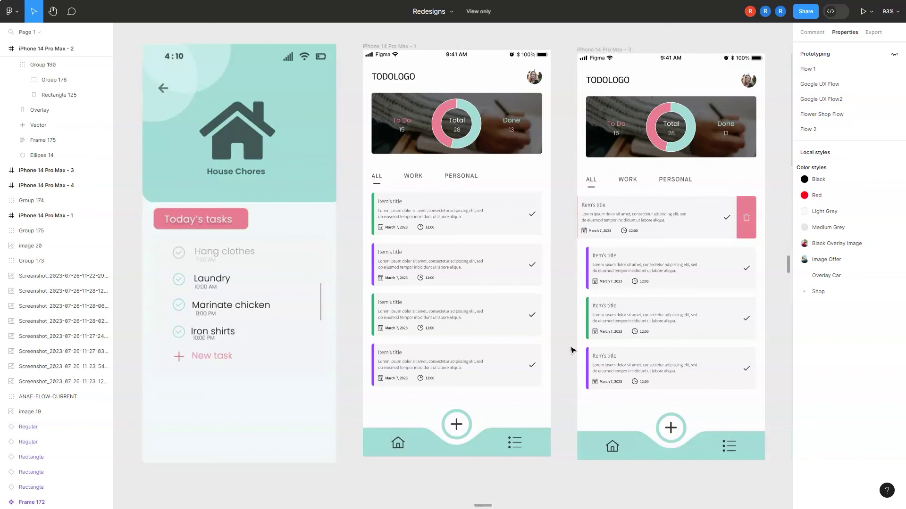
pyautogui.click(564, 315)
pyautogui.click(552, 303)
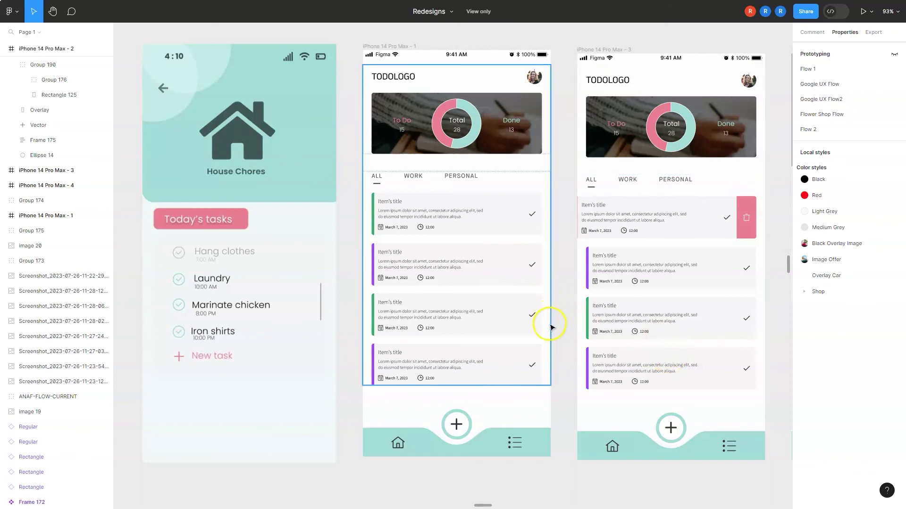
pyautogui.click(500, 208)
pyautogui.doubleClick(503, 209)
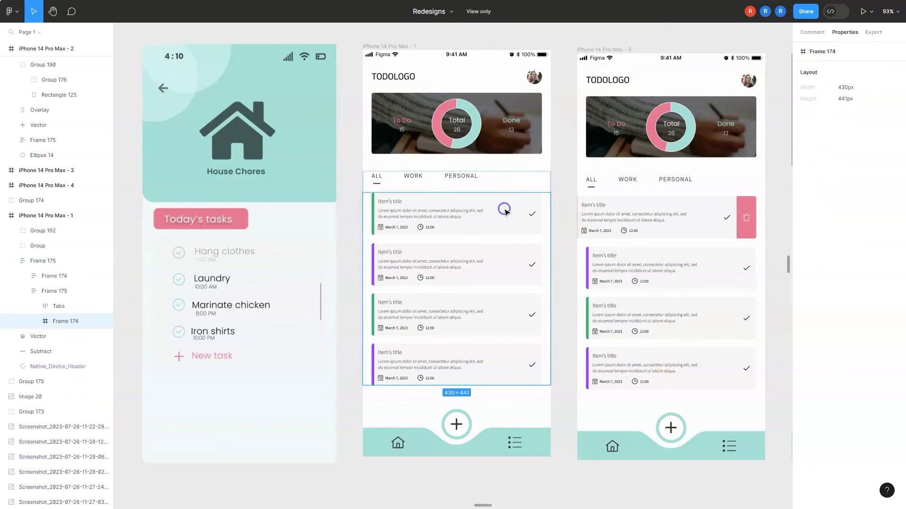
pyautogui.click(504, 210)
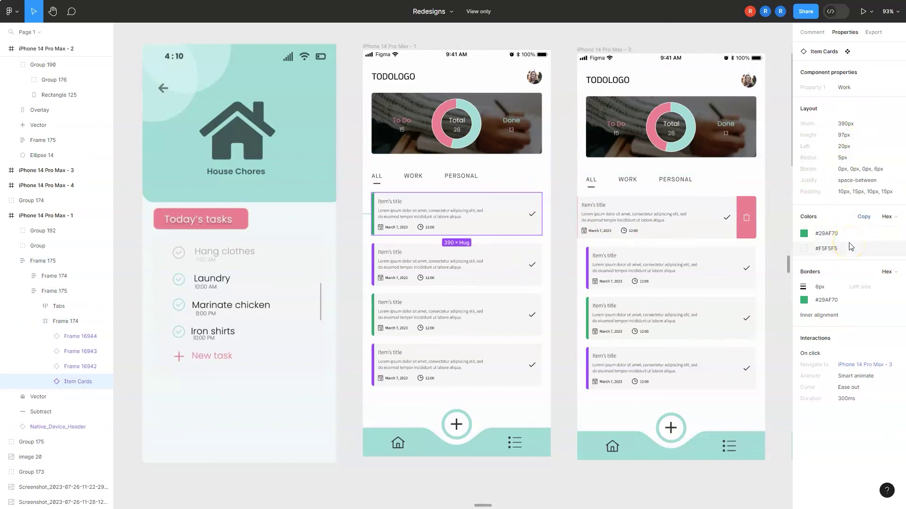
pyautogui.click(561, 231)
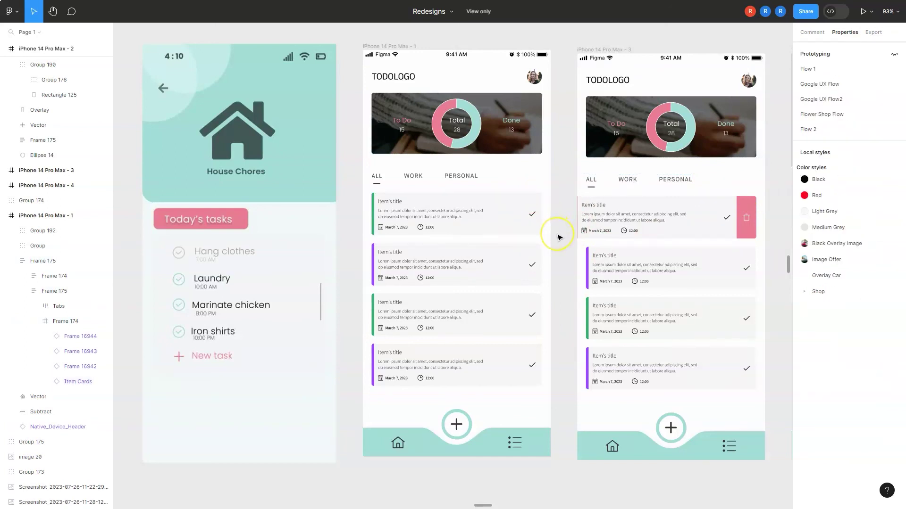
pyautogui.click(473, 230)
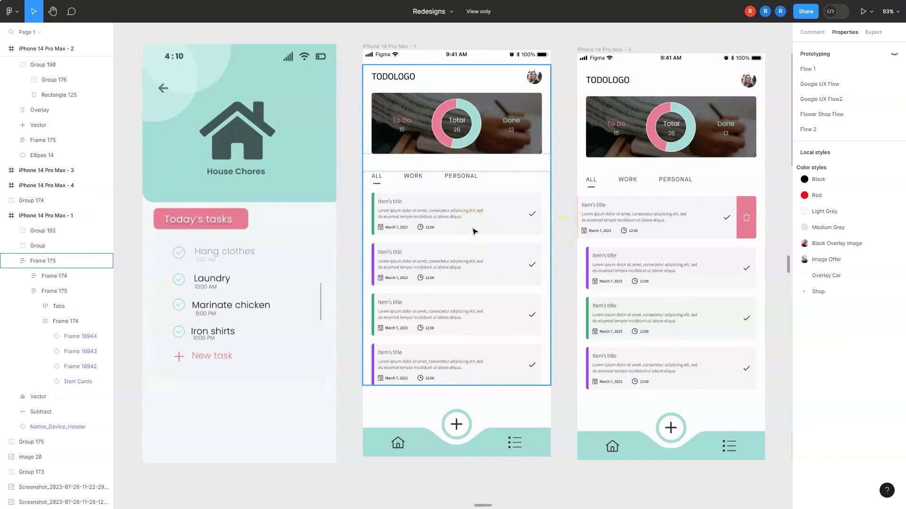
pyautogui.click(754, 383)
pyautogui.click(742, 421)
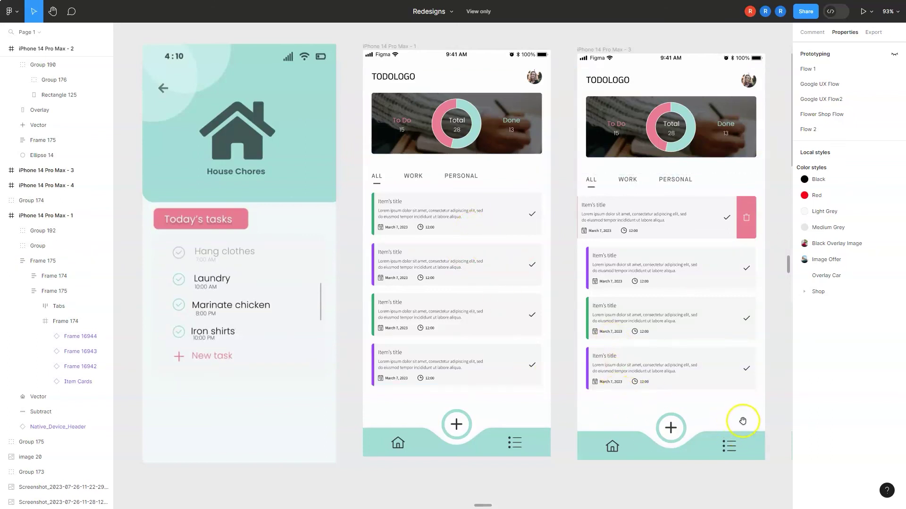
pyautogui.hscroll(10, 742, 421)
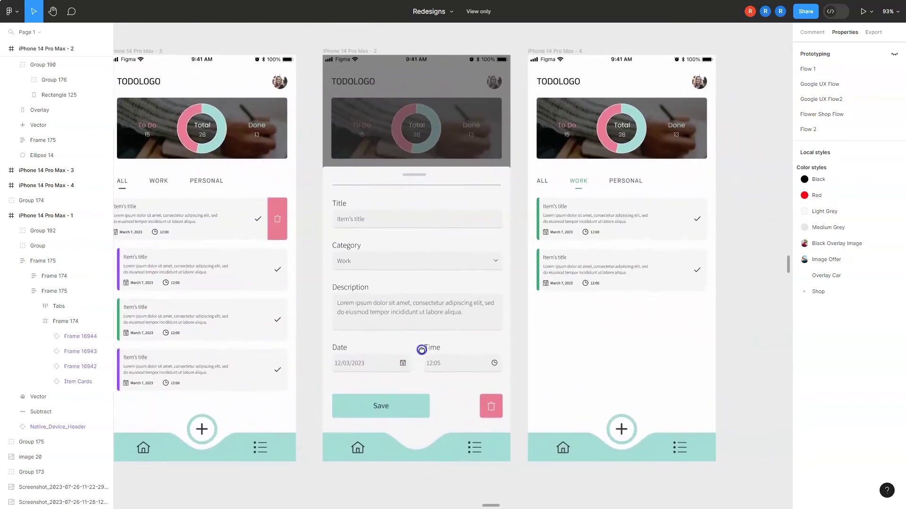
pyautogui.hscroll(-2, 421, 350)
pyautogui.hscroll(-5, 309, 303)
pyautogui.hscroll(-2, 475, 366)
pyautogui.hscroll(-1, 550, 305)
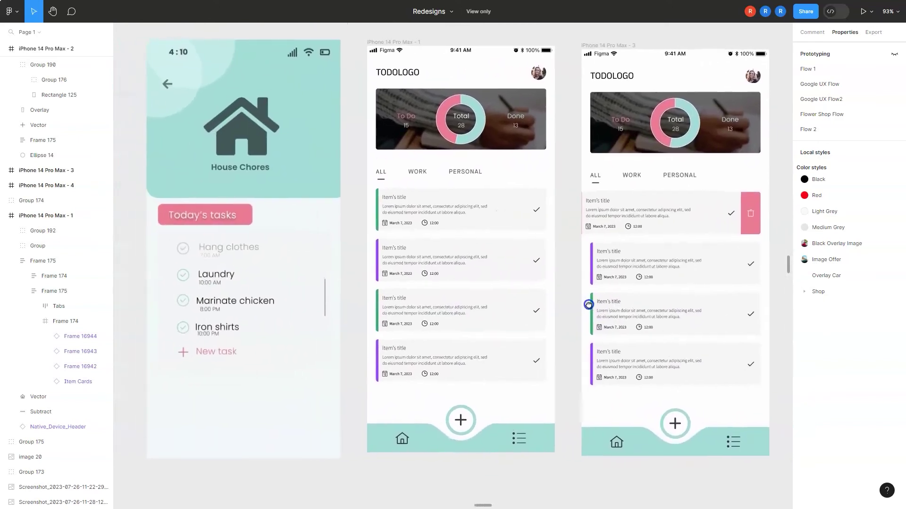
pyautogui.moveTo(589, 305); pyautogui.dragTo(571, 315)
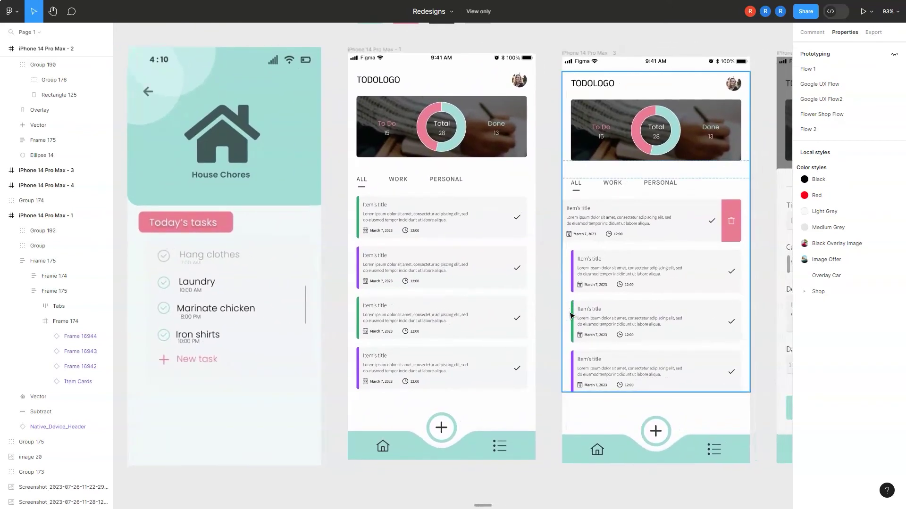